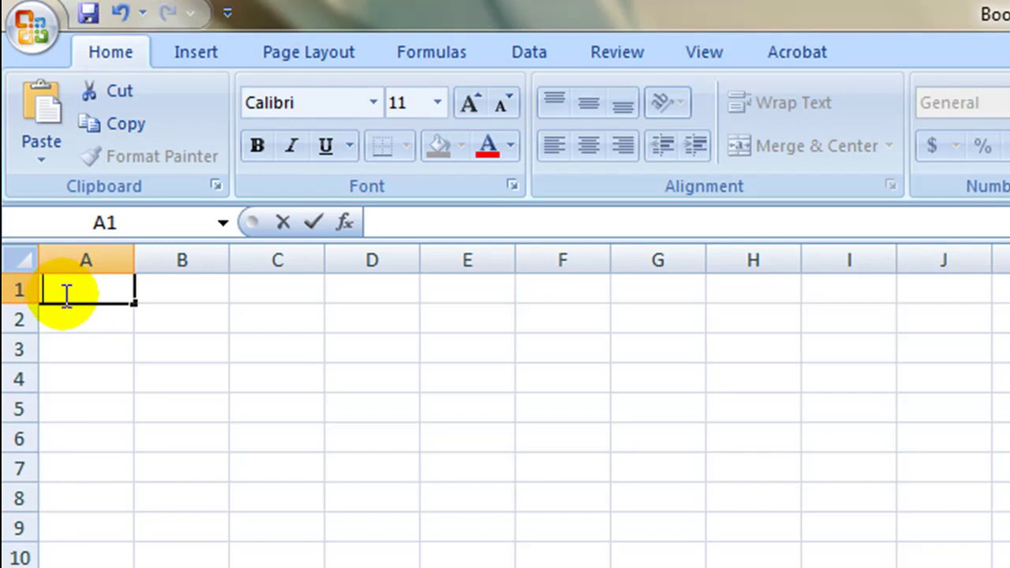
Step: Enter the title 'Budget 2009' in A1 and the label 'starting balance' in A3
text(Budget 2009)
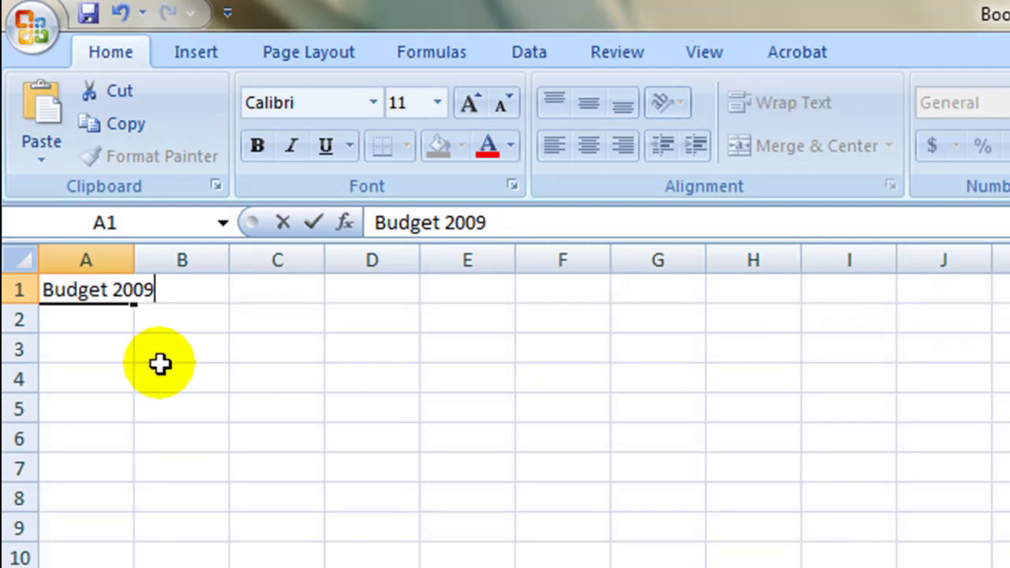
double_click(75, 354)
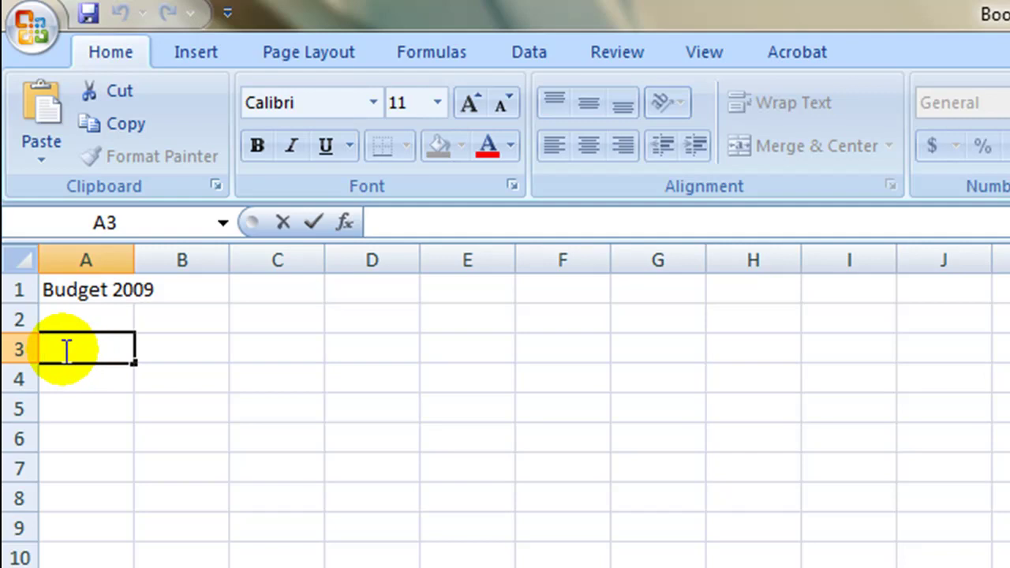
text(startin)
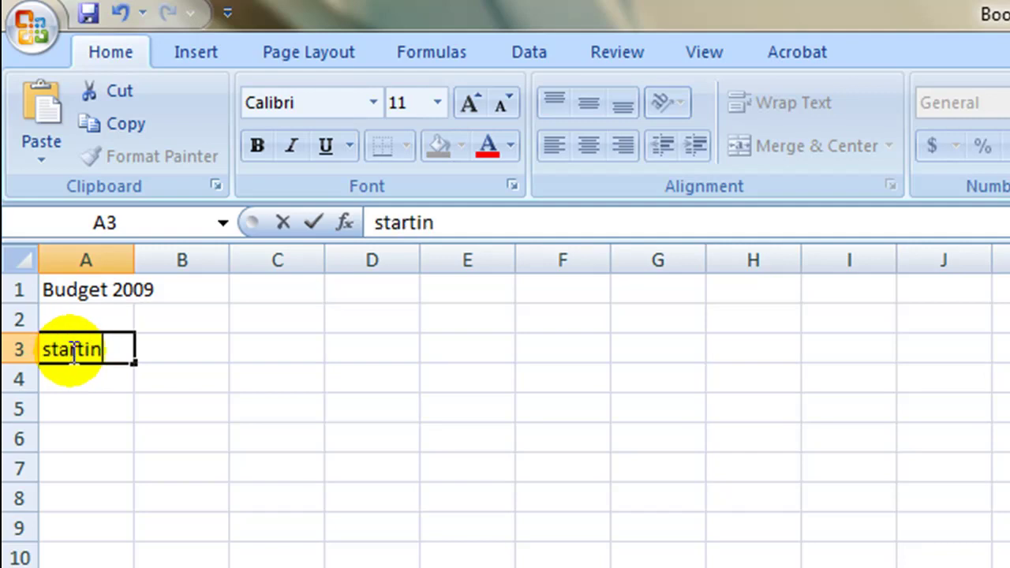
text(g balance)
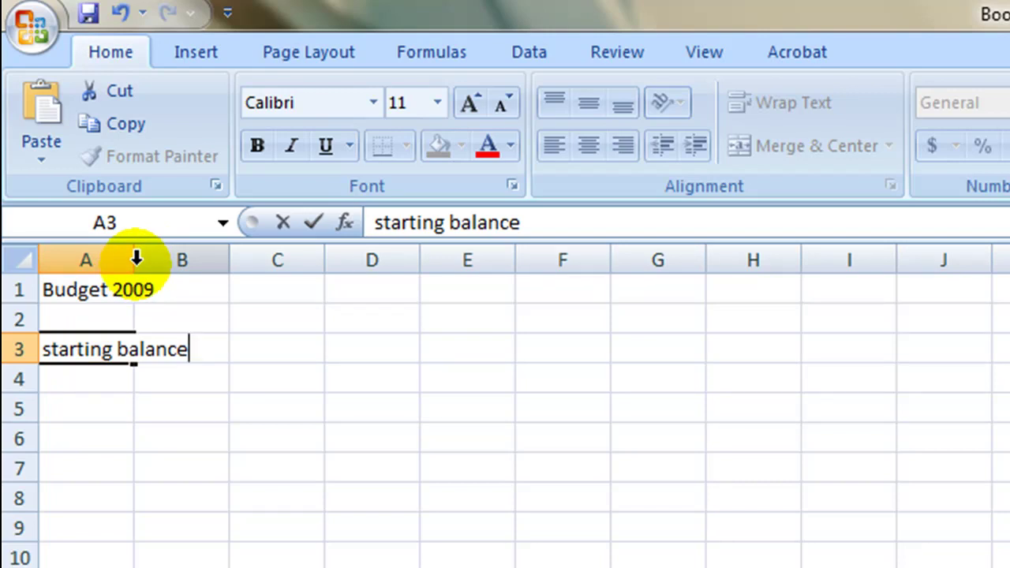
Step: Widen column A to 14.00 so the 'starting balance' label fits fully
click(136, 258)
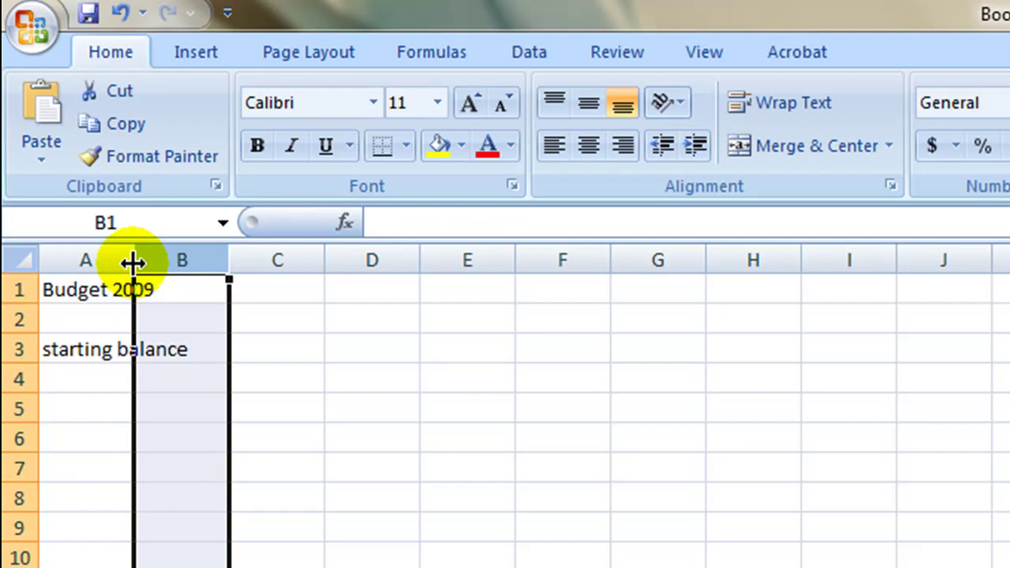
drag(133, 262, 192, 273)
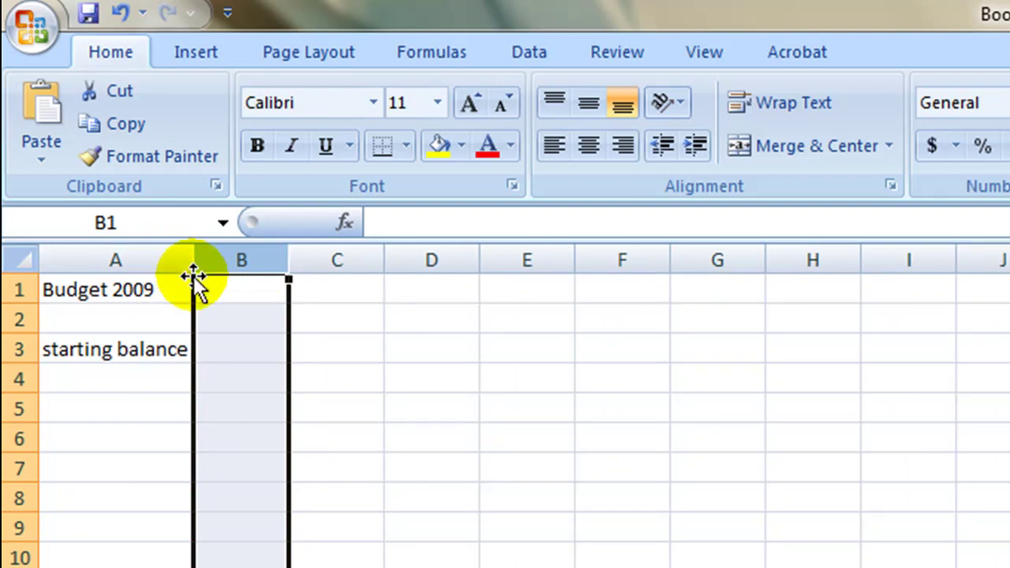
Step: Enter 800 in B3 and the 'aquisitions' item with -200 in row 4
double_click(234, 352)
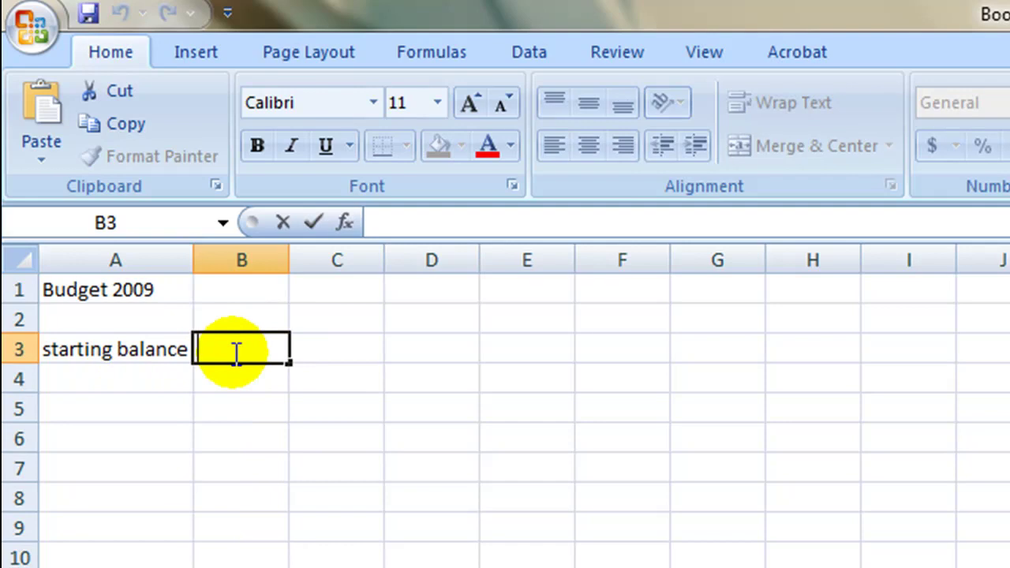
text(800)
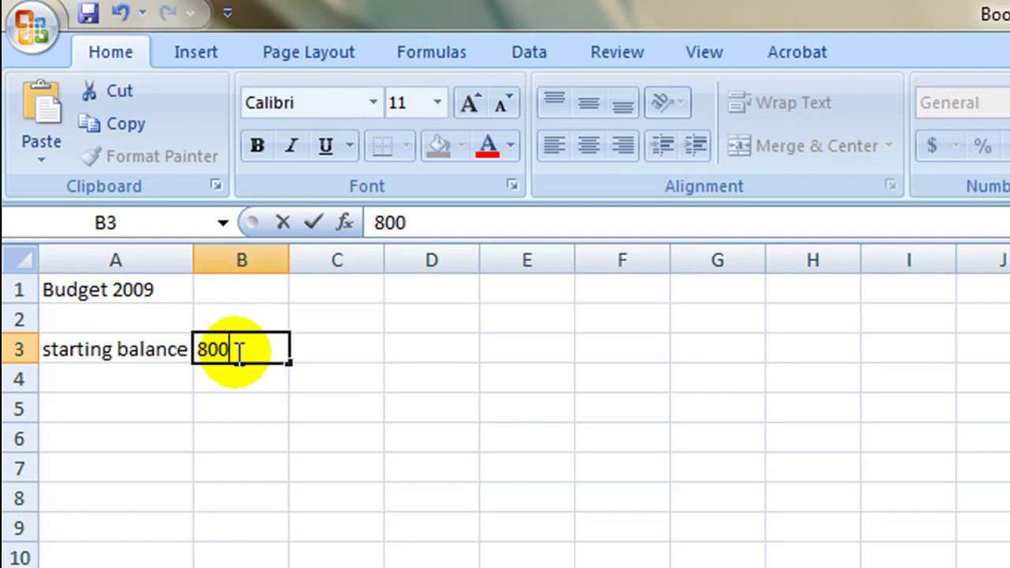
click(140, 383)
text(aquisitions)
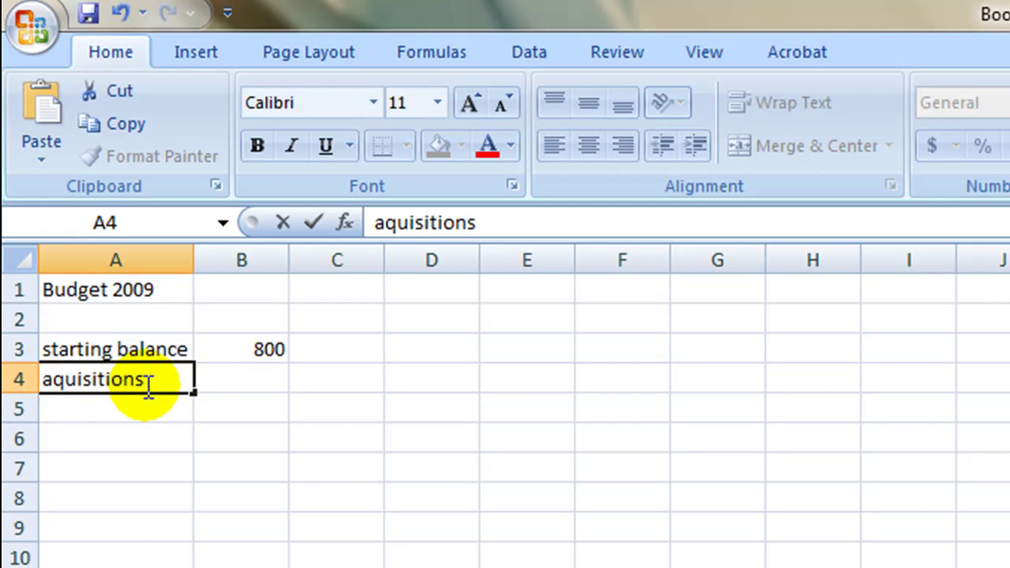
click(263, 381)
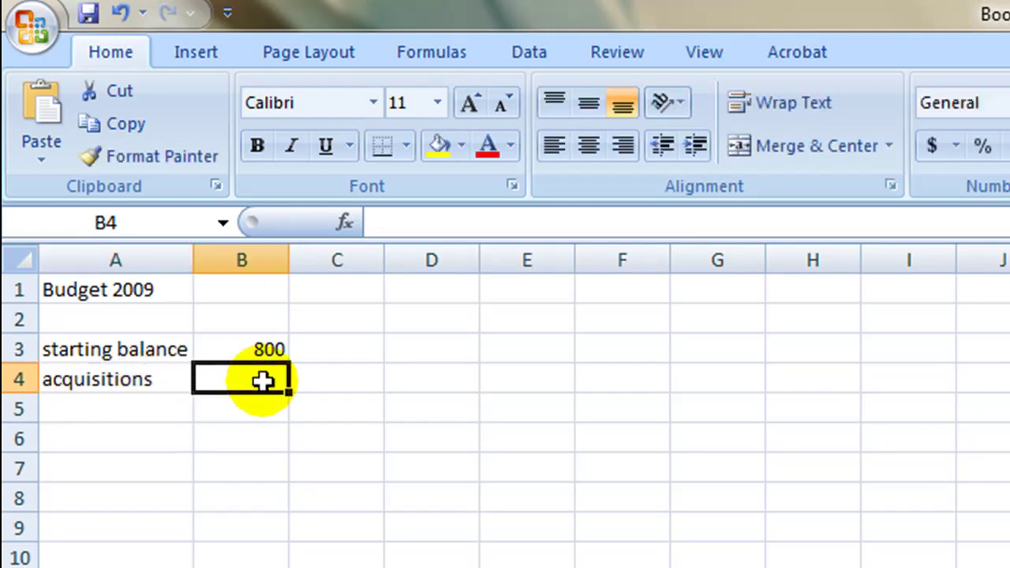
text(-200)
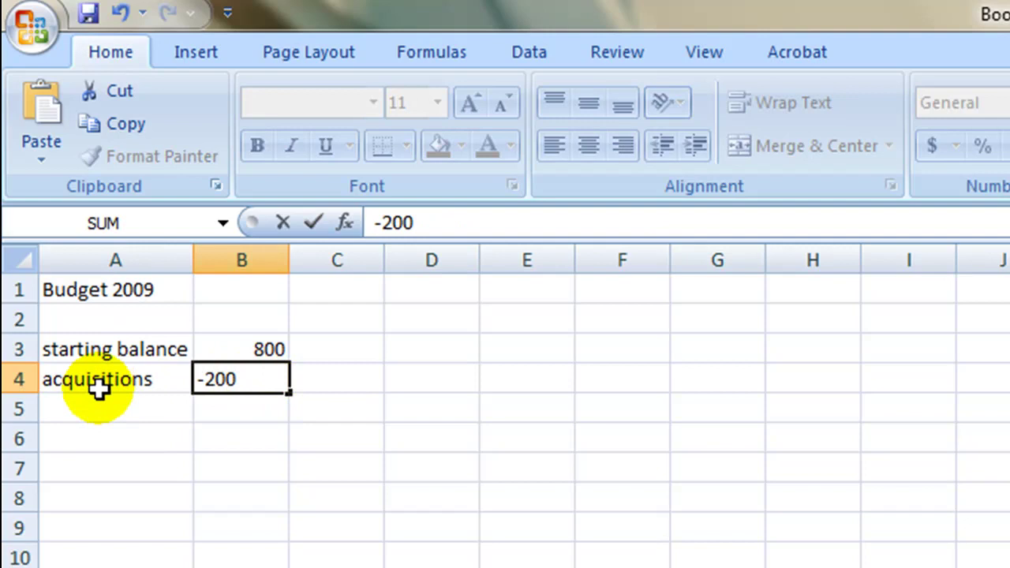
Step: Add 'office supplies' with -100 in row 5 and the label 'total' in A6
click(101, 409)
text(offic)
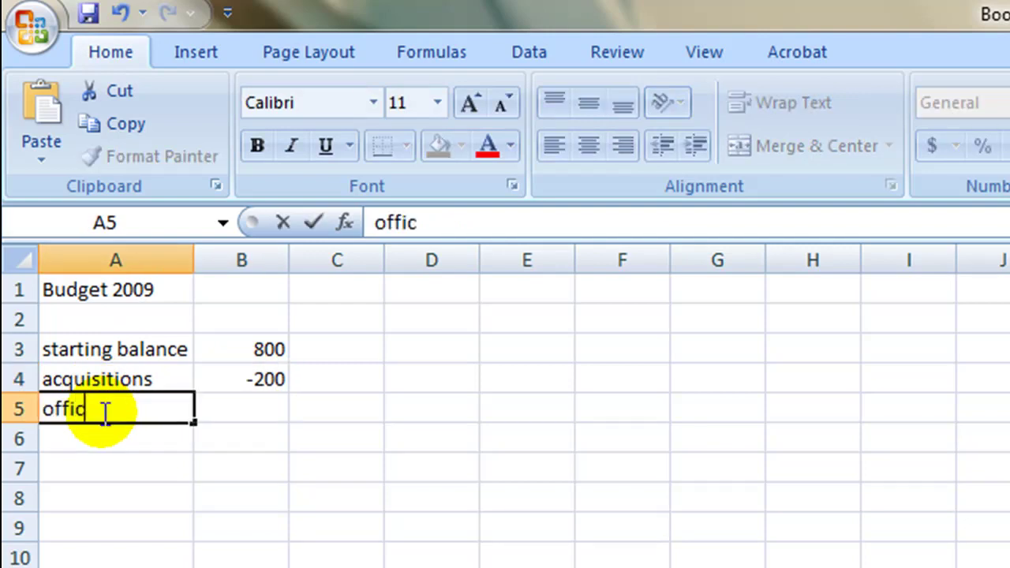
text(e supplie)
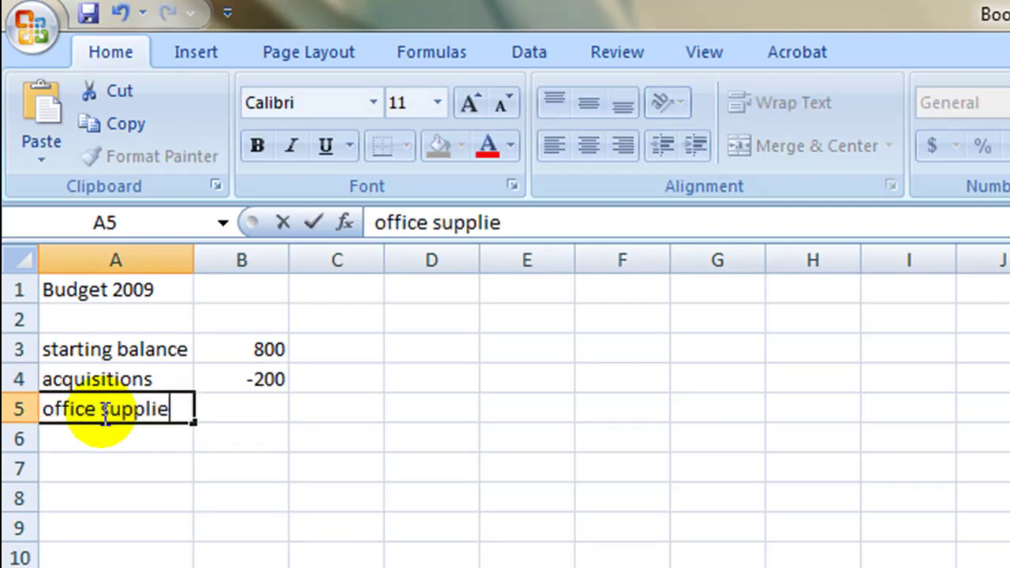
text(s)
click(260, 410)
text(-100)
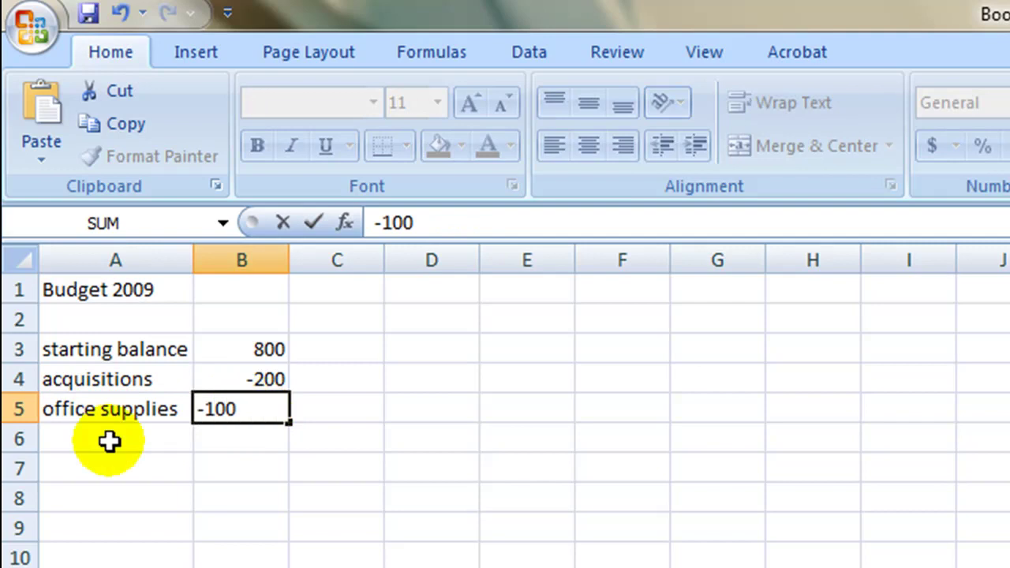
click(109, 442)
text(total)
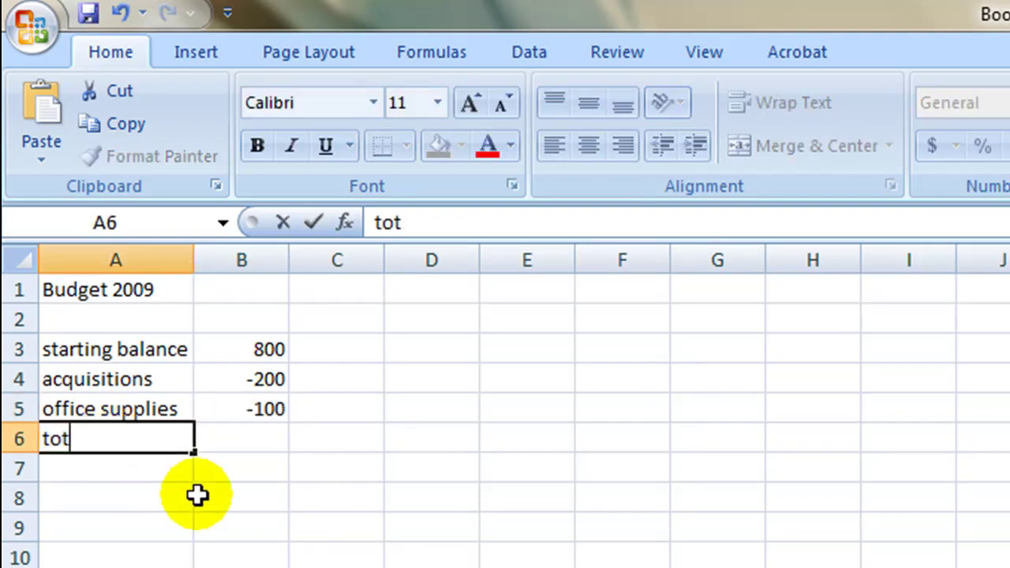
click(233, 439)
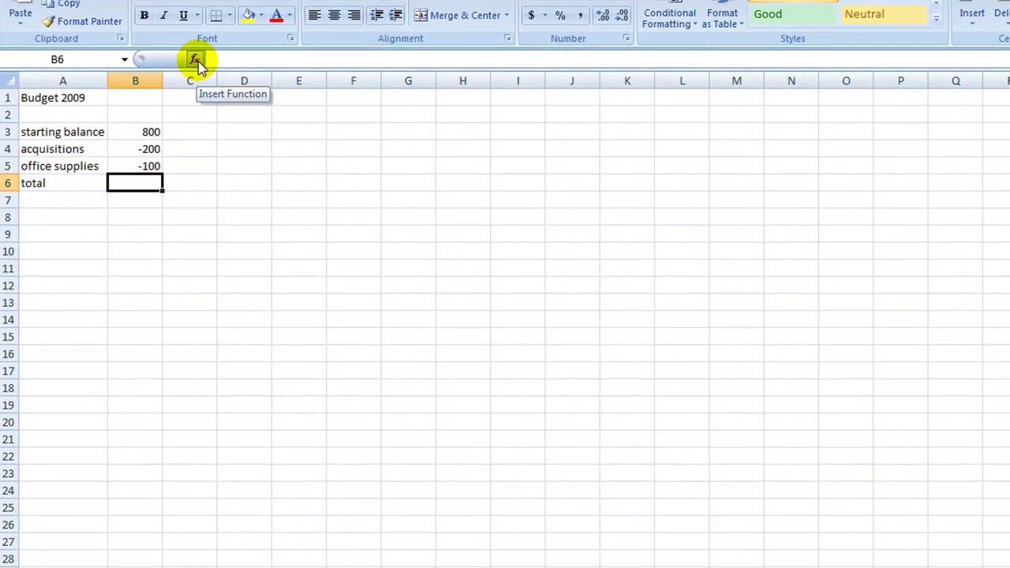
Step: Insert =SUM(B3:B5) in B6 so the total shows 500
click(232, 97)
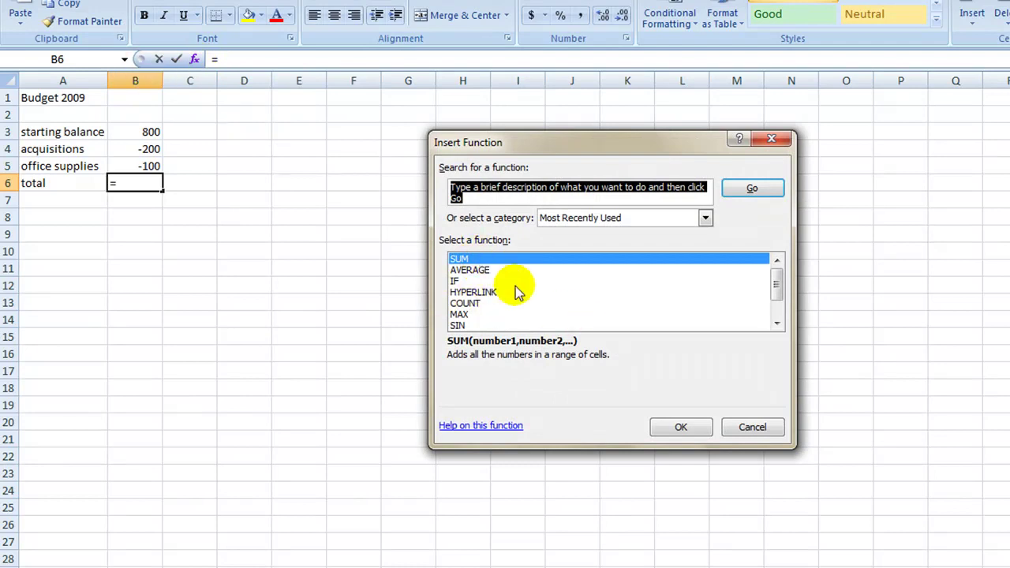
click(681, 427)
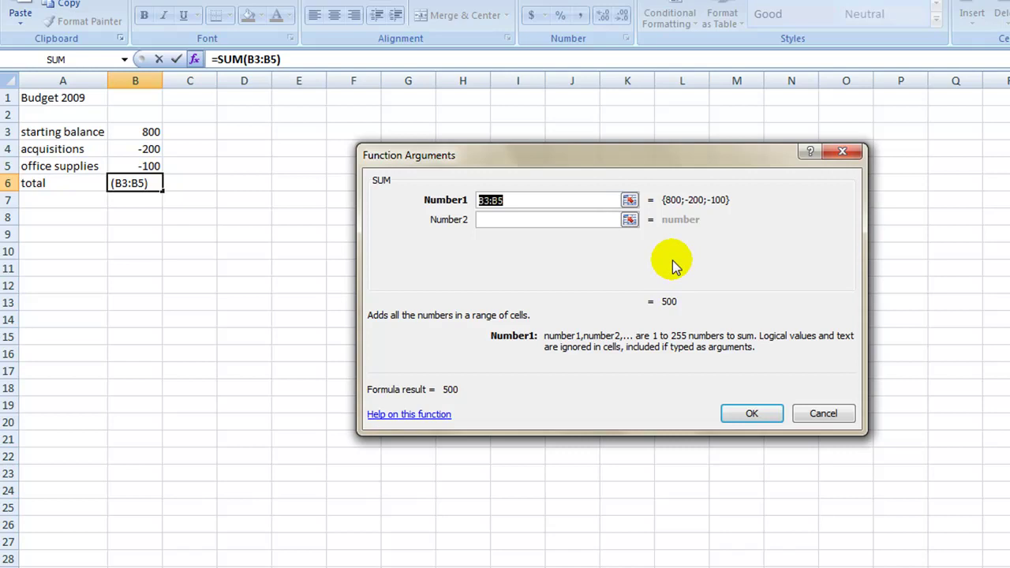
click(509, 202)
key(BackSpace)
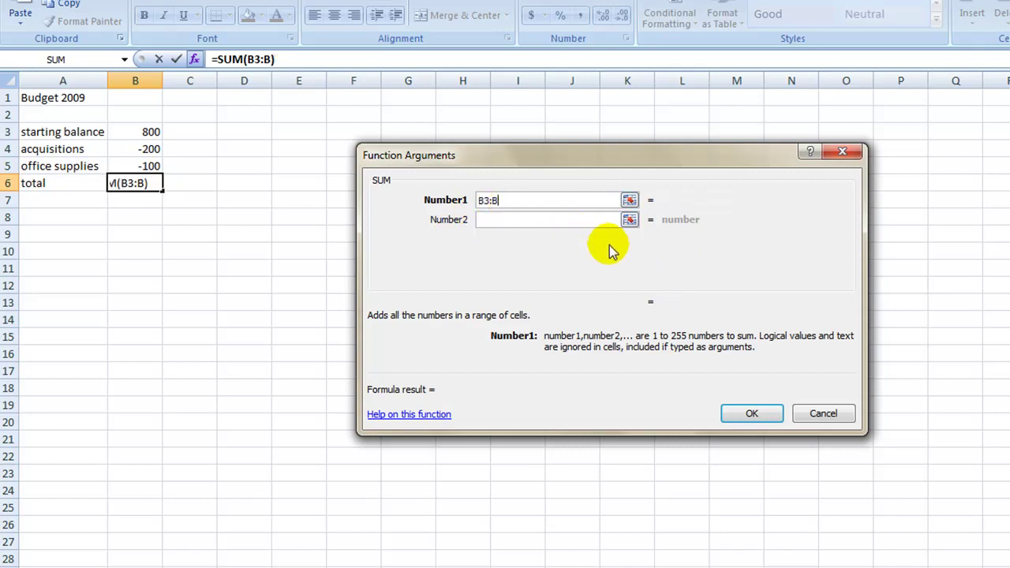
text(6)
key(BackSpace)
text(5)
click(752, 416)
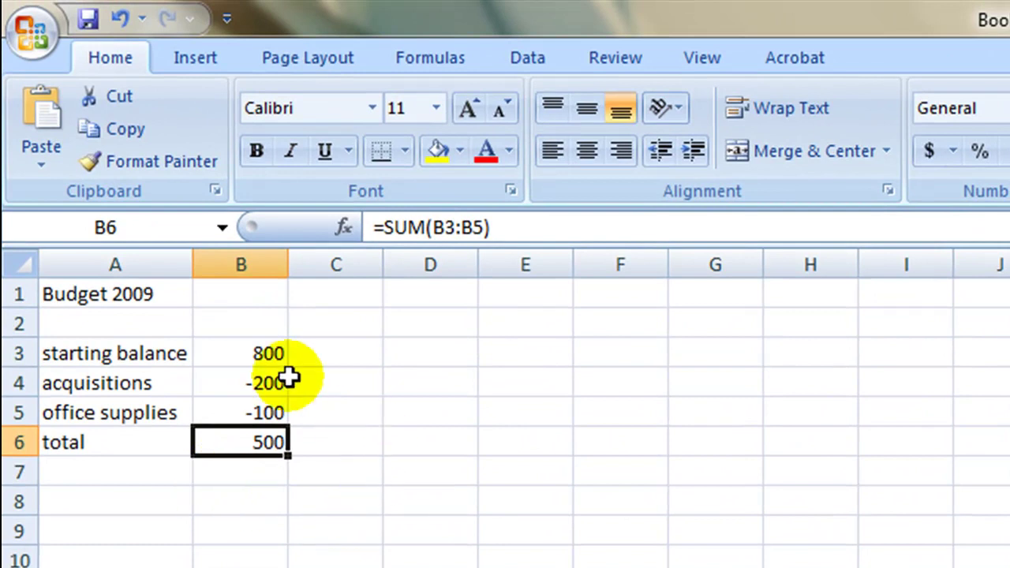
Step: Select the amount cells B3 through B6
click(255, 352)
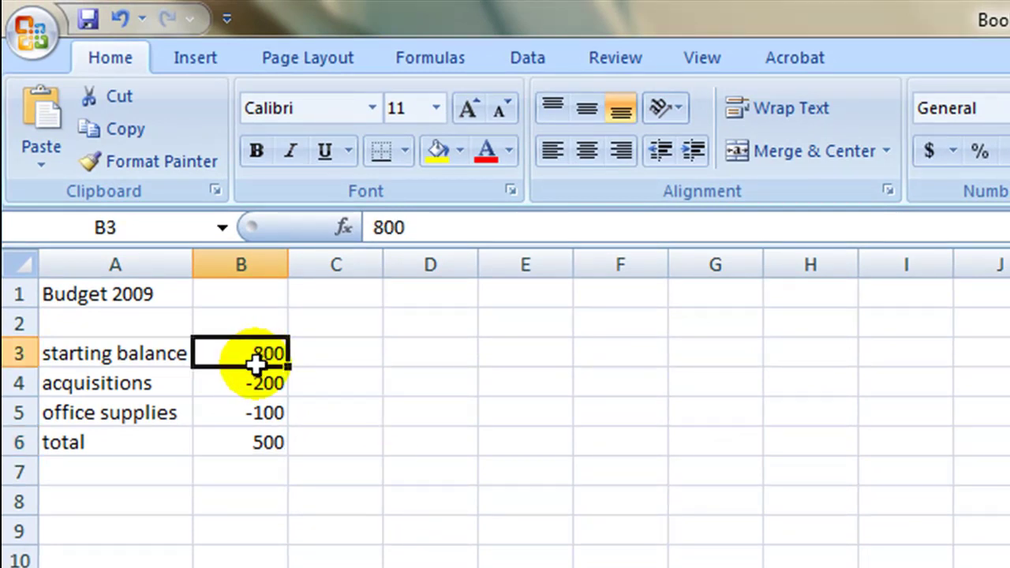
drag(247, 350, 252, 440)
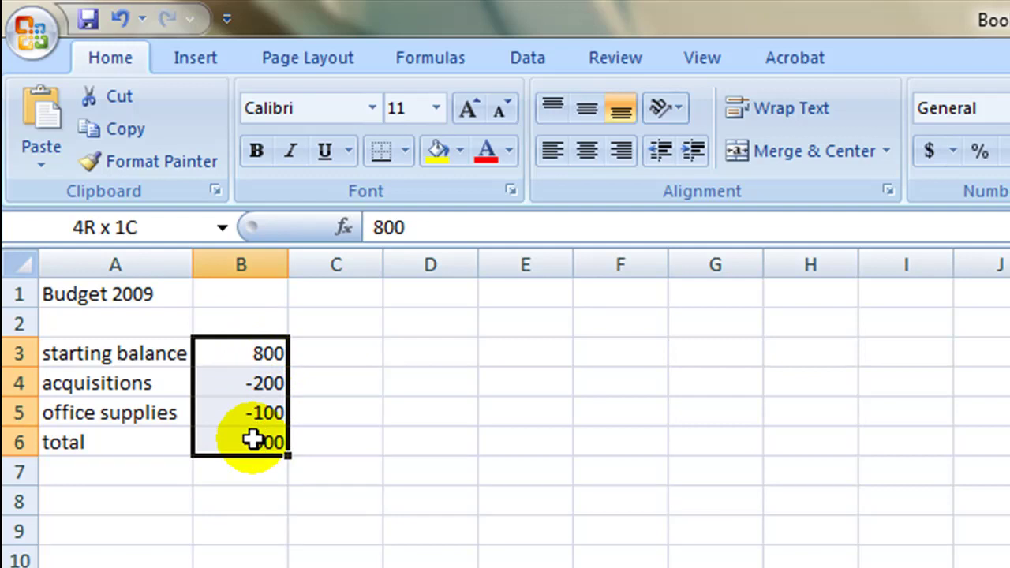
drag(252, 441, 252, 440)
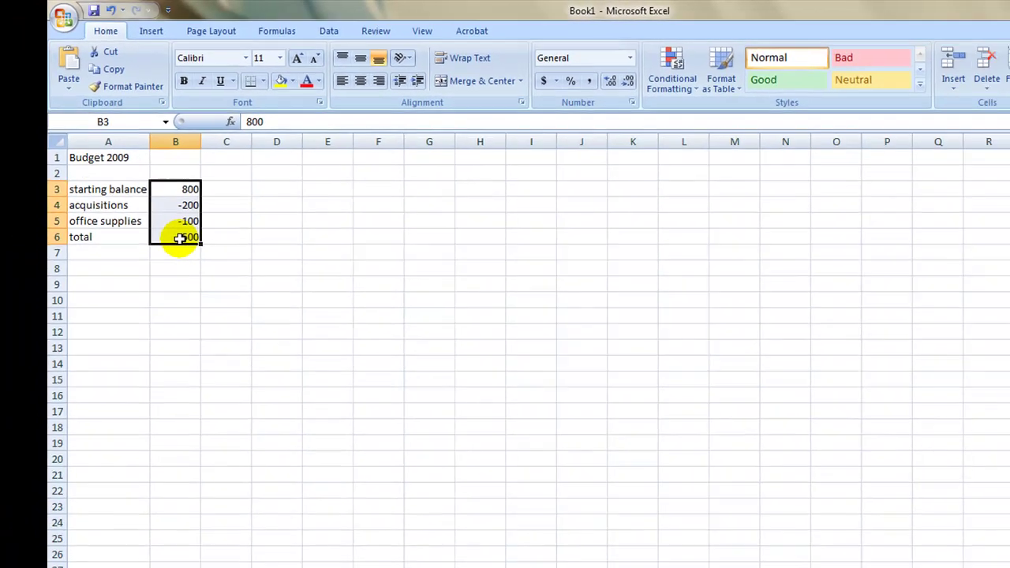
Step: Format B3:B6 as Currency with 2 decimal places and the $ symbol
right_click(202, 302)
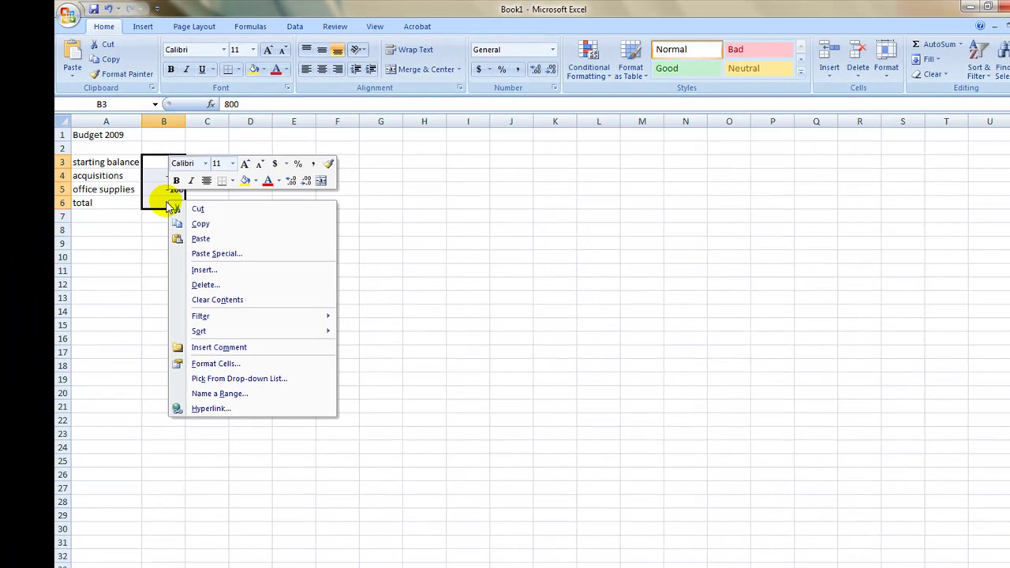
click(266, 366)
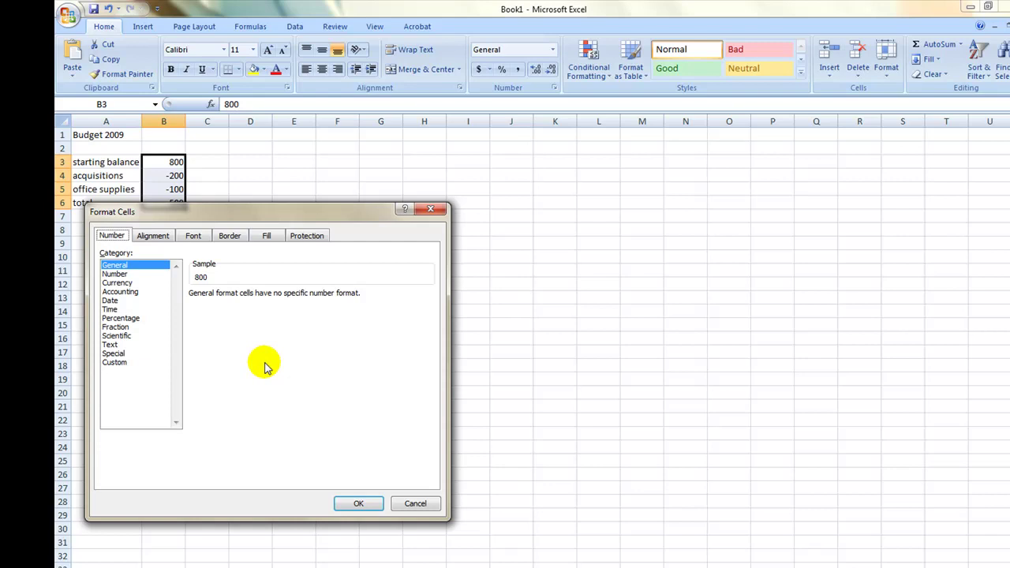
click(125, 283)
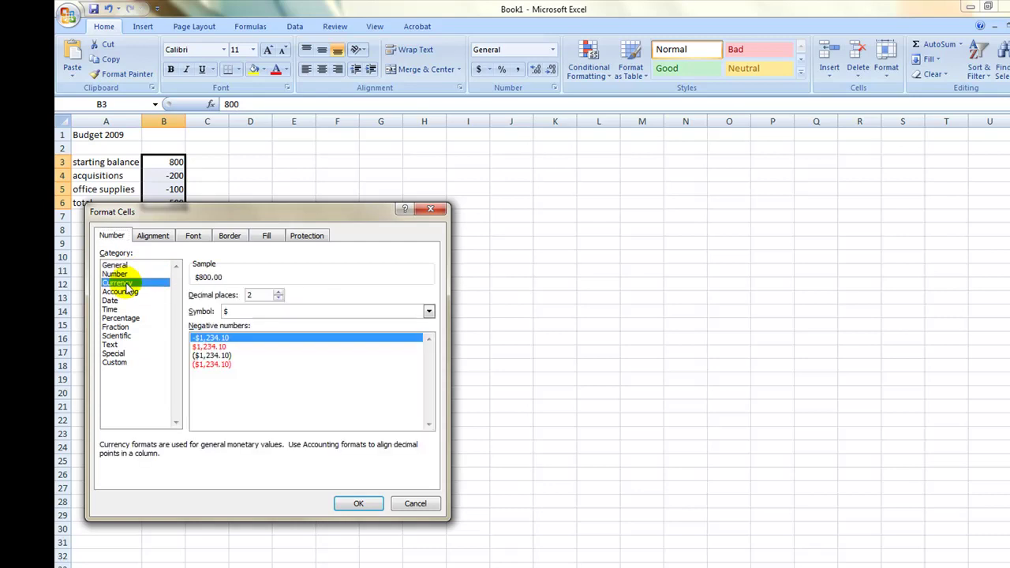
click(277, 292)
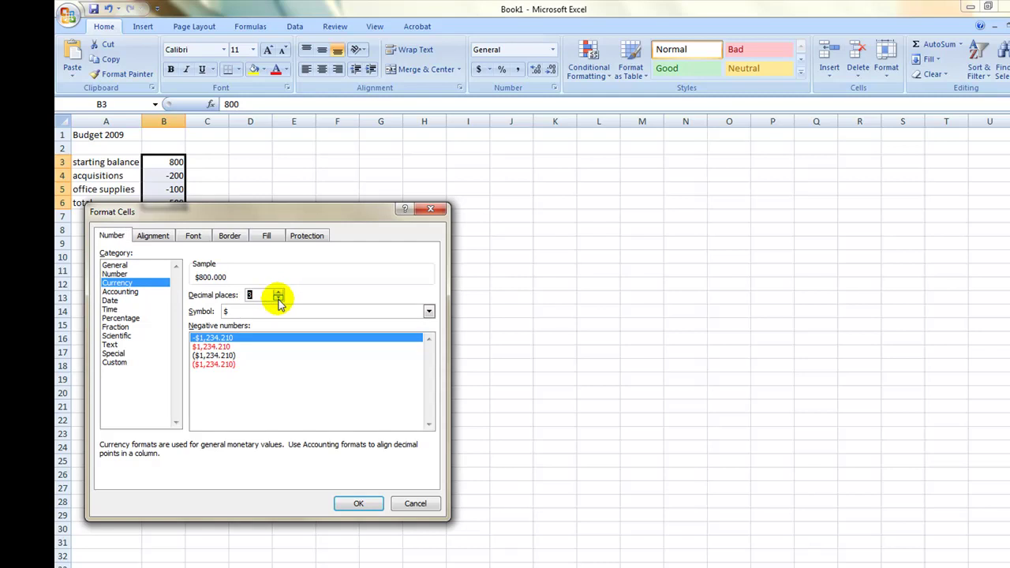
click(278, 298)
click(428, 311)
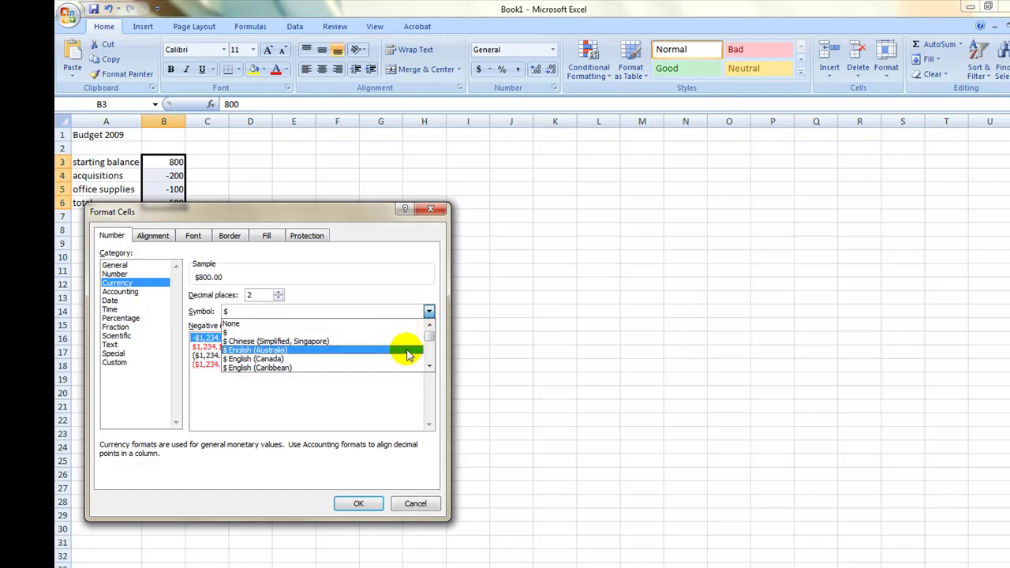
click(401, 332)
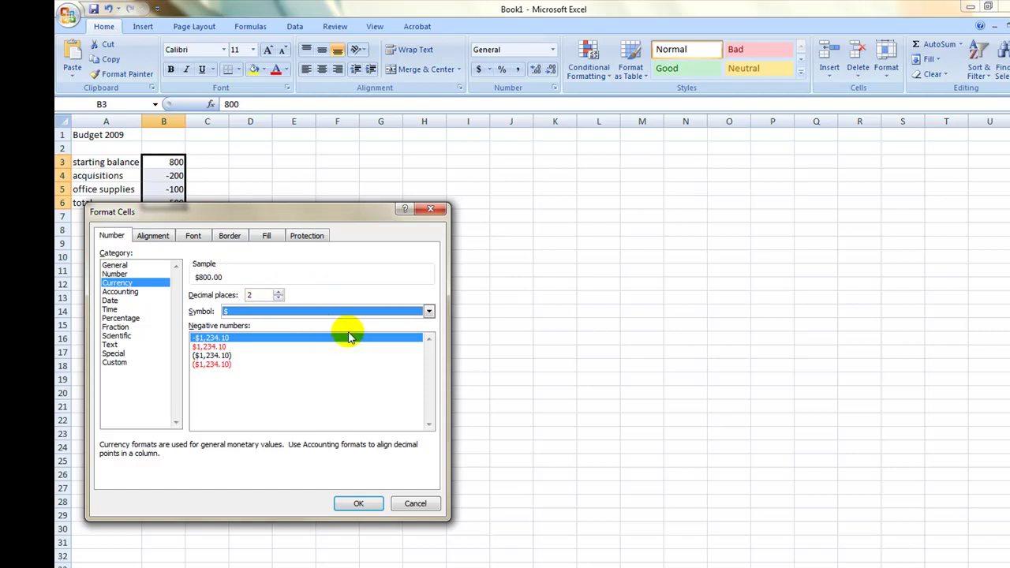
click(357, 502)
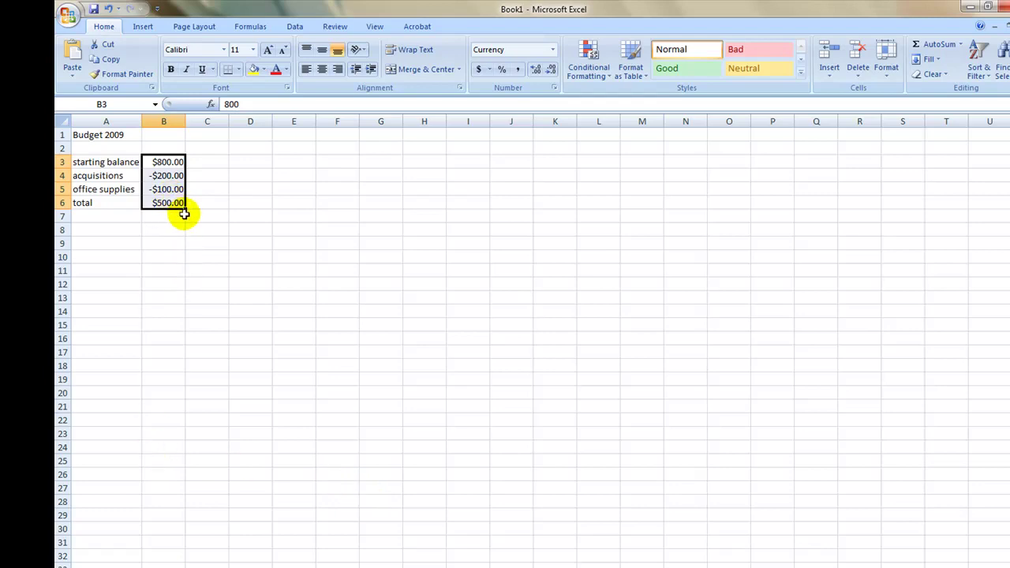
Step: Give the negative amounts in B4:B5 (-$200.00 and -$100.00) a red font
drag(175, 177, 174, 190)
right_click(174, 189)
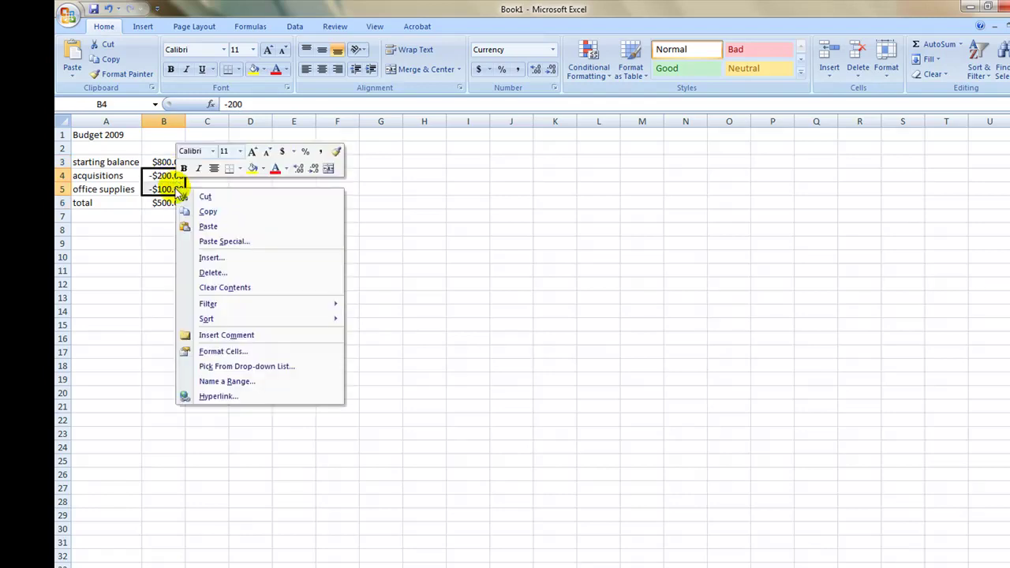
click(265, 352)
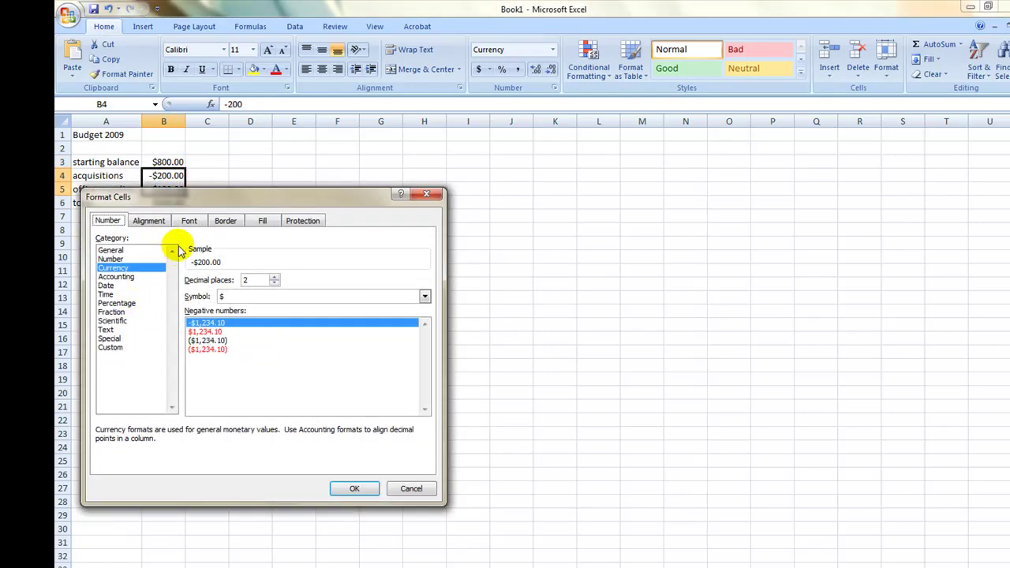
click(189, 221)
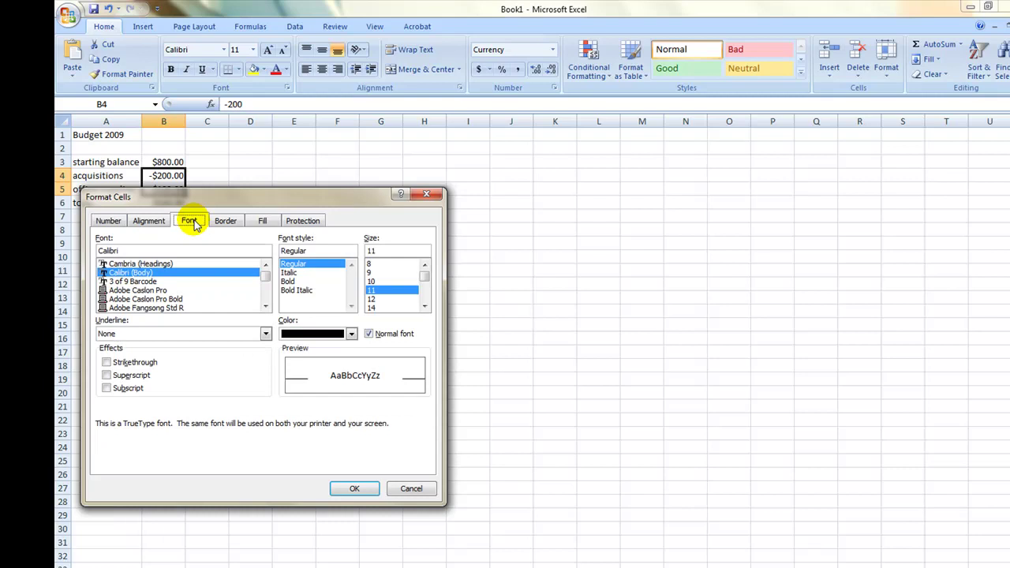
click(351, 334)
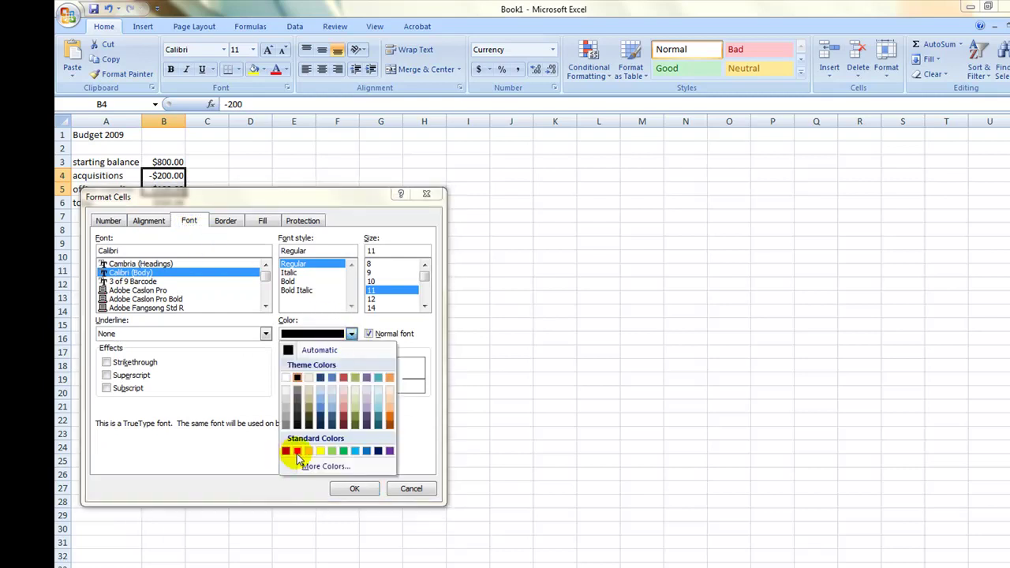
click(297, 451)
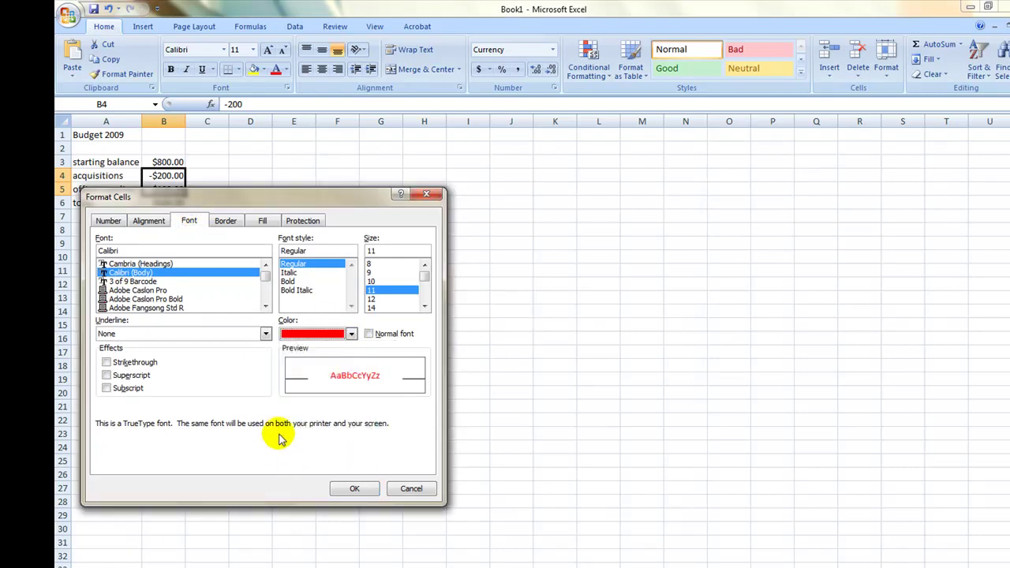
click(356, 489)
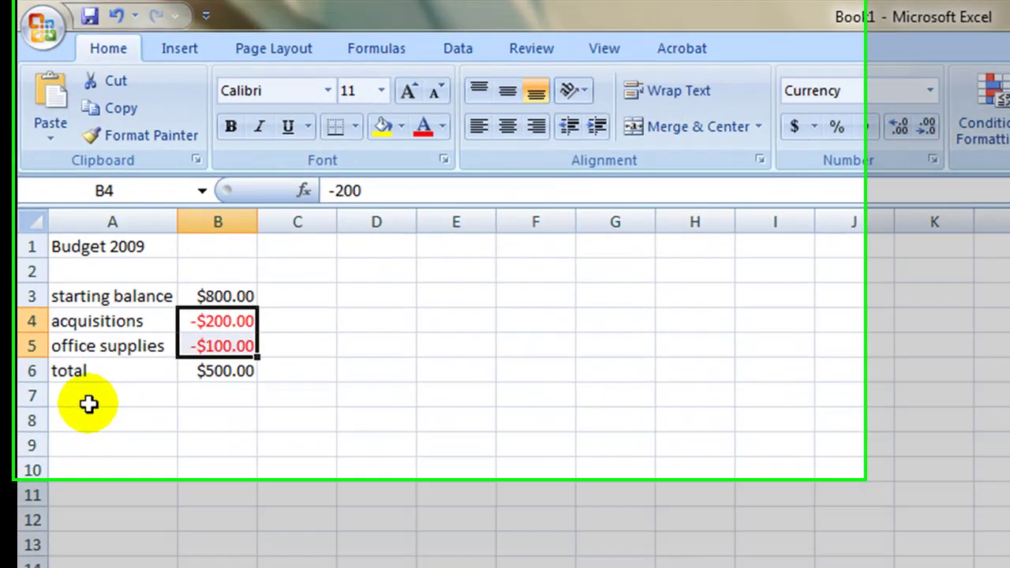
click(82, 243)
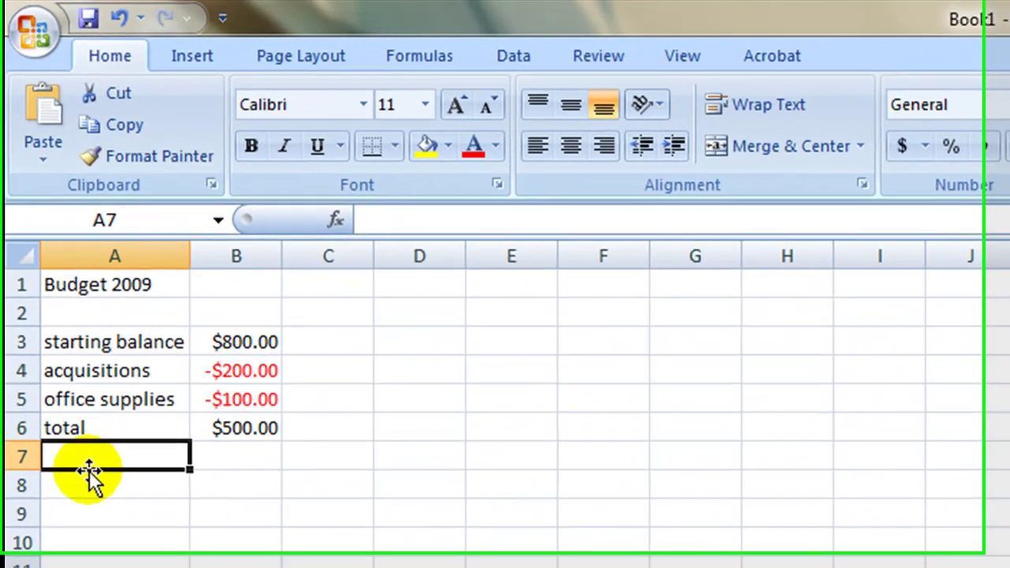